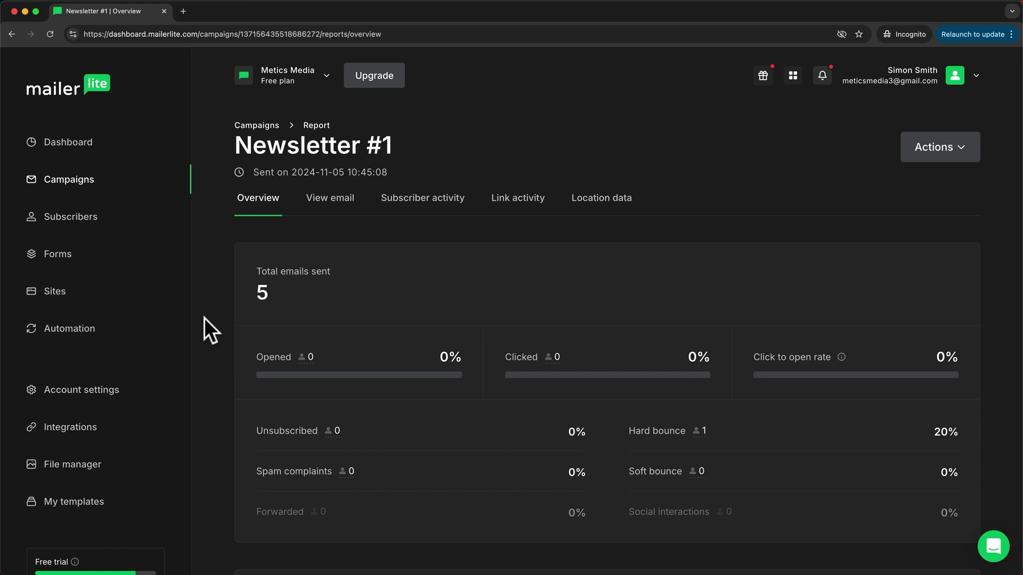
Step: Open the Forms section from the sidebar to reach the empty Pop-ups tab
{"action": "left_click", "coordinate": [63, 260]}
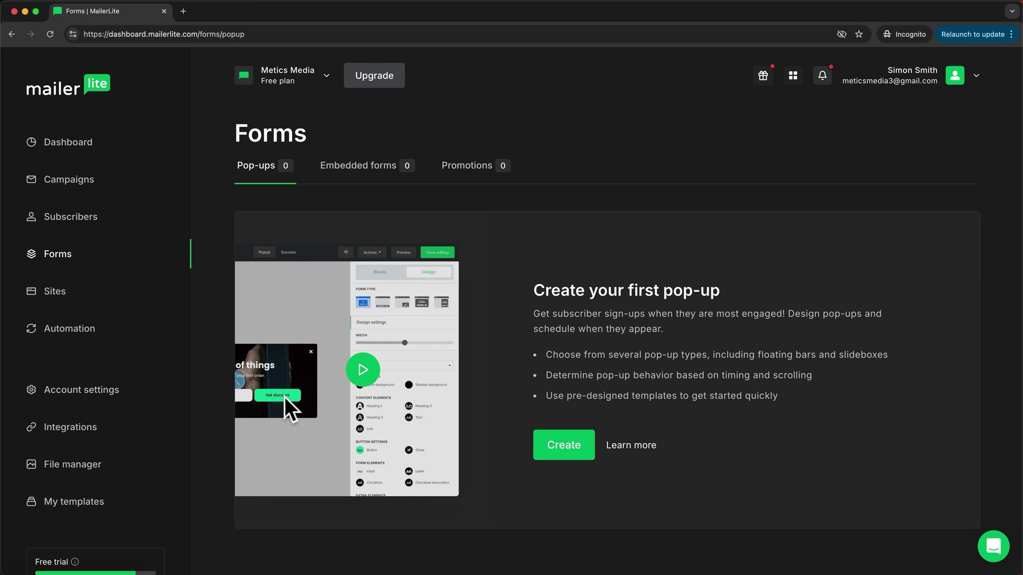
{"action": "left_click", "coordinate": [359, 170]}
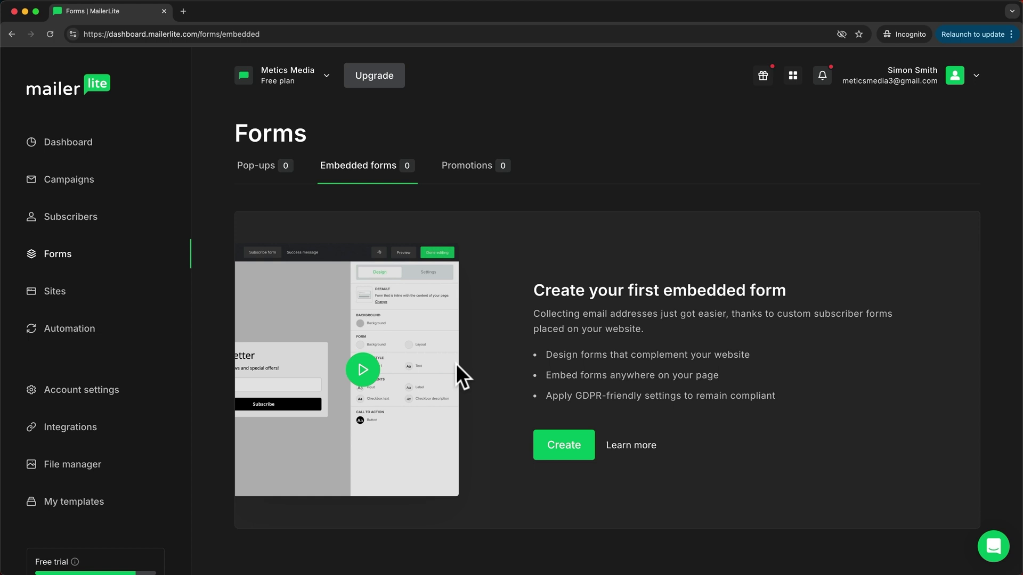
{"action": "left_click", "coordinate": [467, 170]}
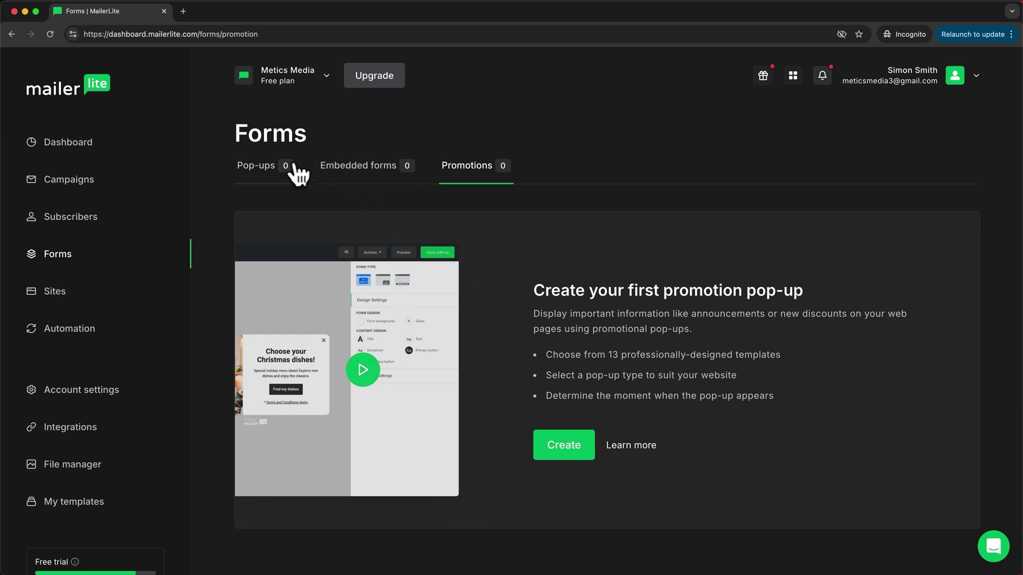
{"action": "left_click", "coordinate": [272, 175]}
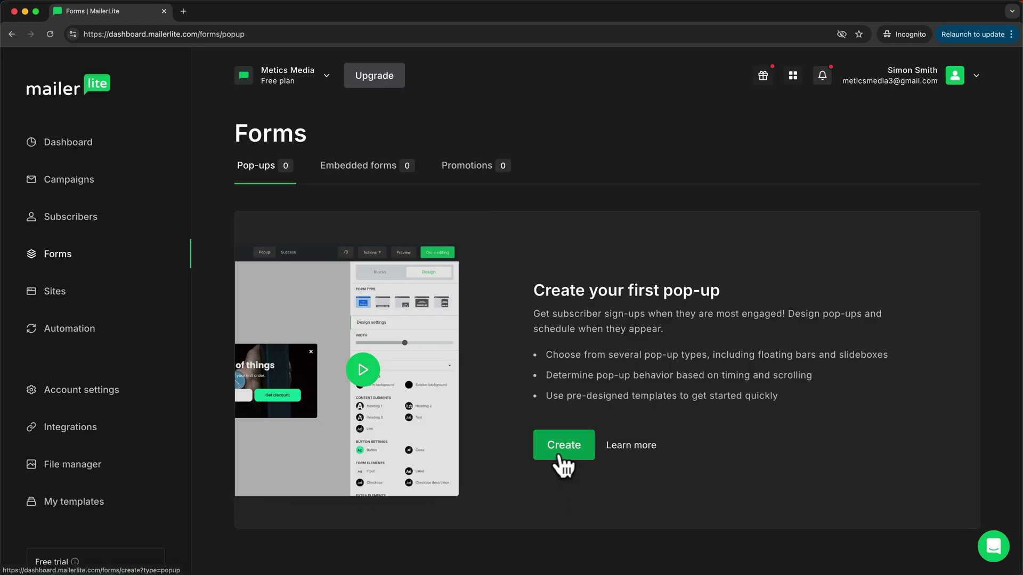
Step: Create a new pop-up form named 'Website Form' and save its details
{"action": "left_click", "coordinate": [560, 453]}
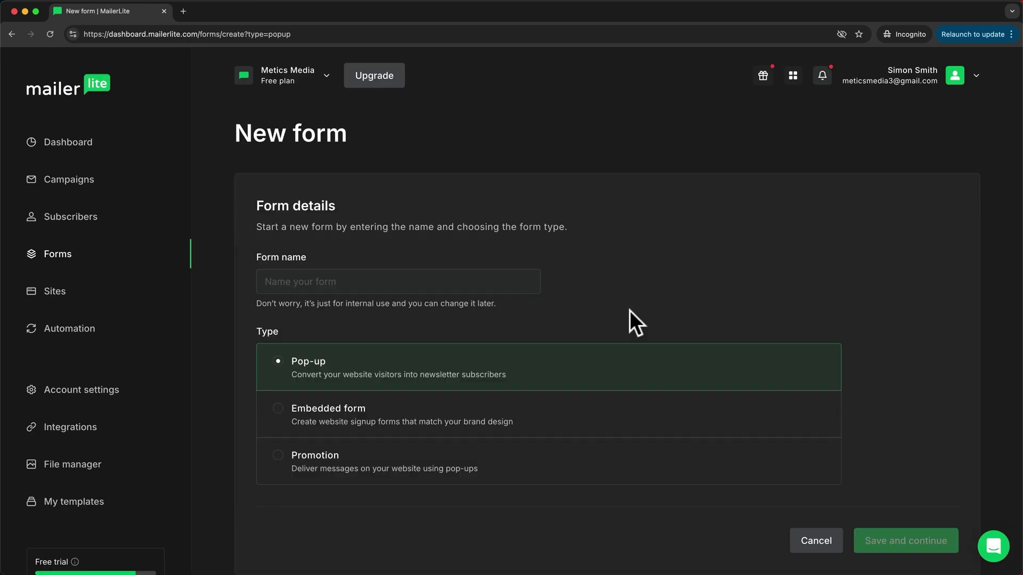
{"action": "left_click", "coordinate": [378, 282]}
{"action": "type", "text": "Website Form"}
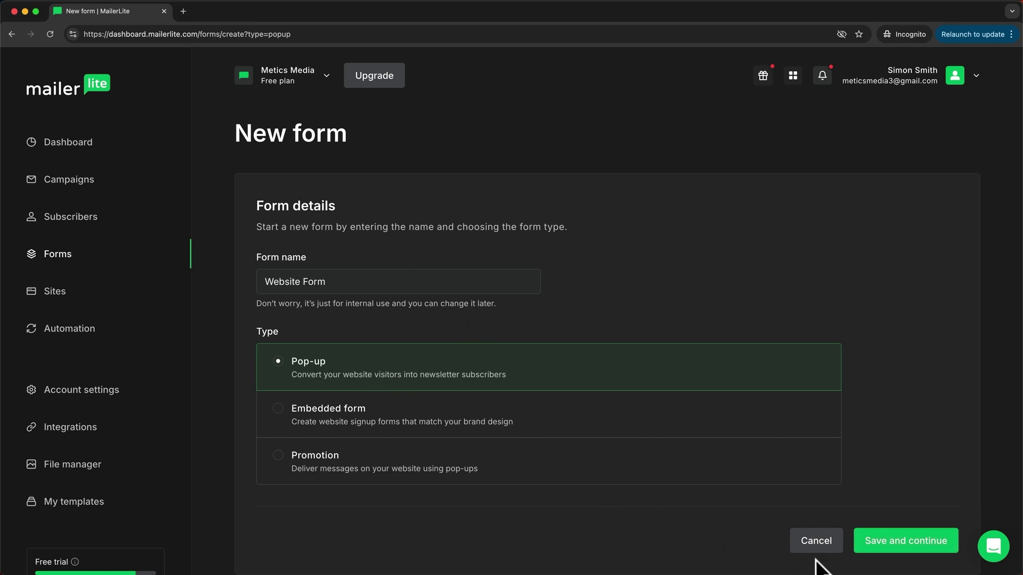
{"action": "left_click", "coordinate": [879, 546]}
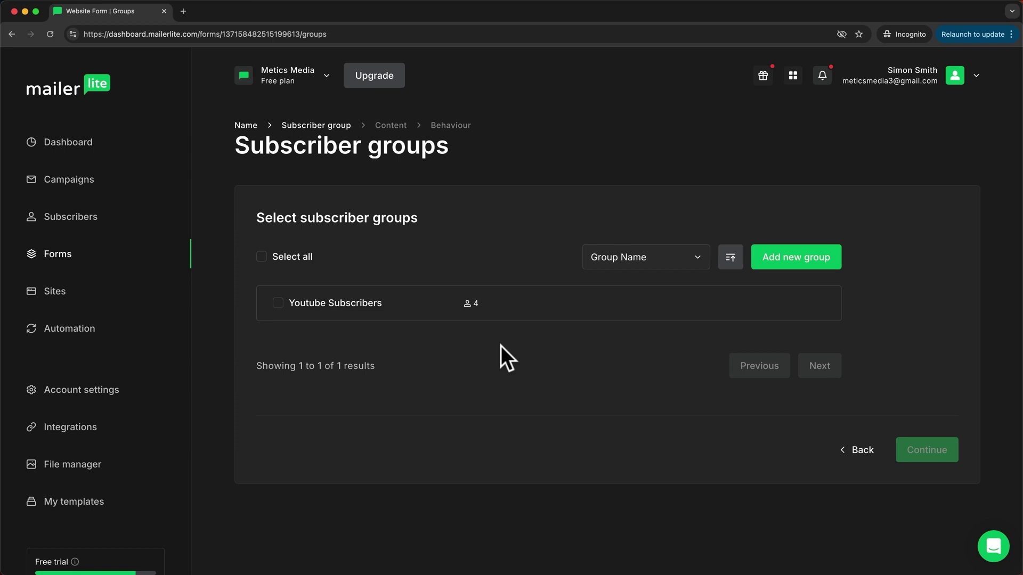
Step: Assign signups to the Youtube Subscribers group and start from the Simple signup template
{"action": "left_click", "coordinate": [278, 303]}
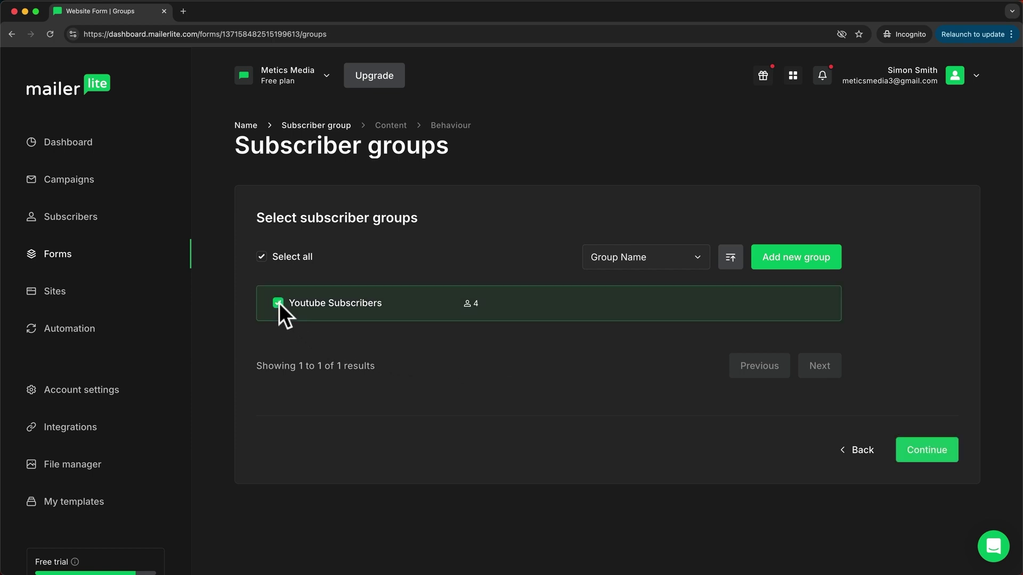
{"action": "left_click", "coordinate": [906, 457]}
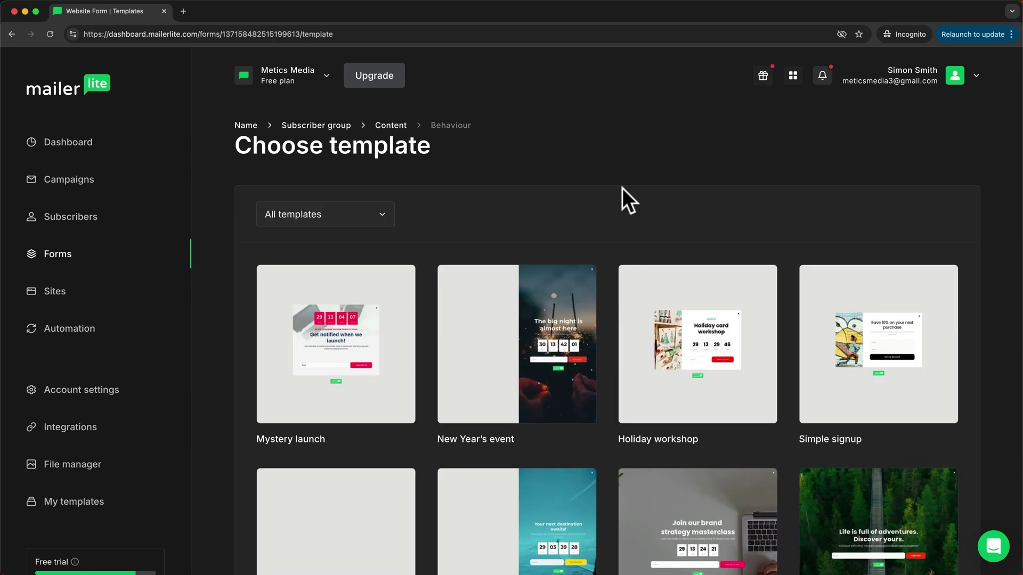
{"action": "scroll", "coordinate": [622, 187], "scroll_direction": "down", "scroll_amount": 2}
{"action": "scroll", "coordinate": [622, 201], "scroll_direction": "down", "scroll_amount": 3}
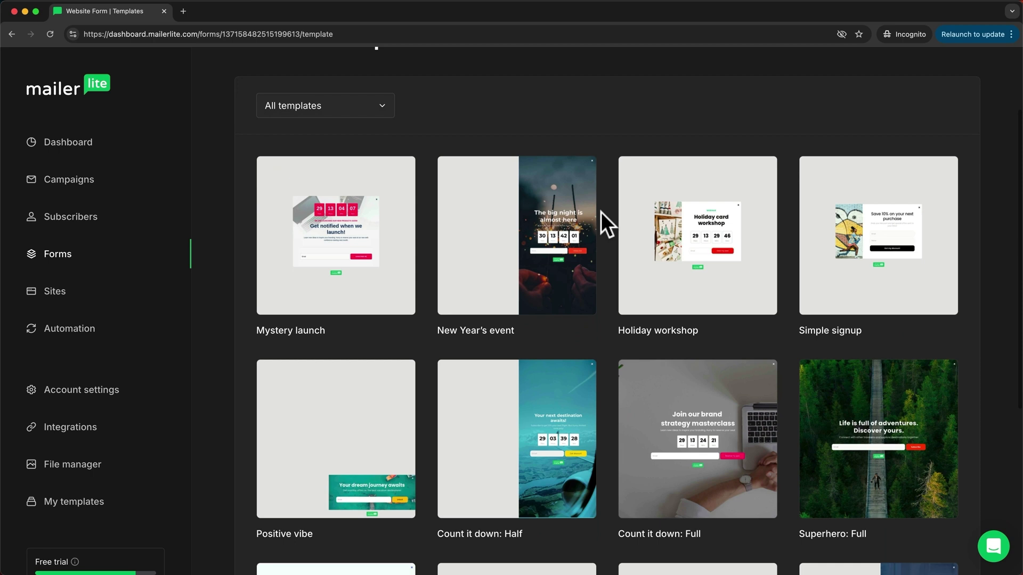
{"action": "scroll", "coordinate": [601, 286], "scroll_direction": "up", "scroll_amount": 4}
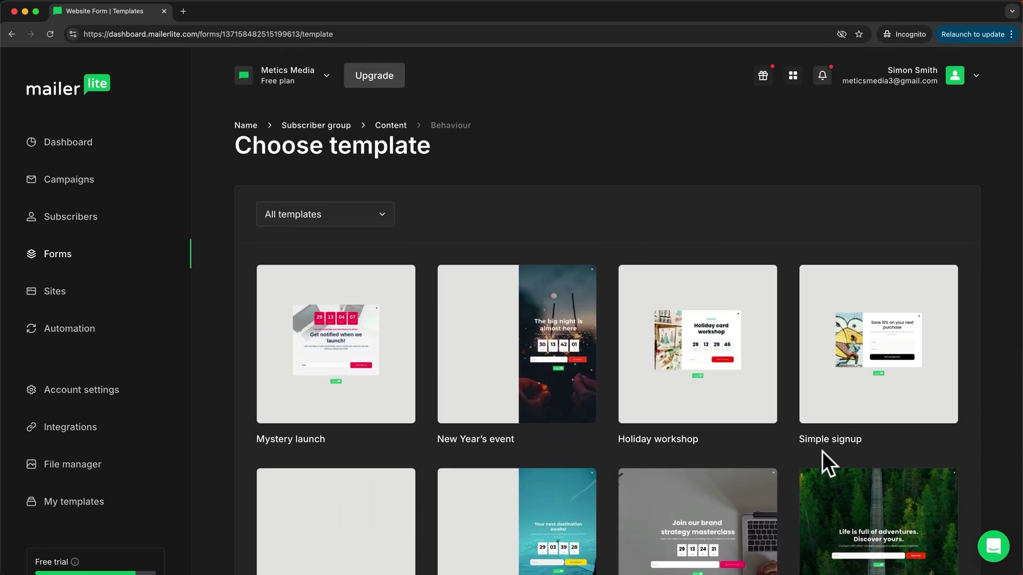
{"action": "mouse_move", "coordinate": [905, 399]}
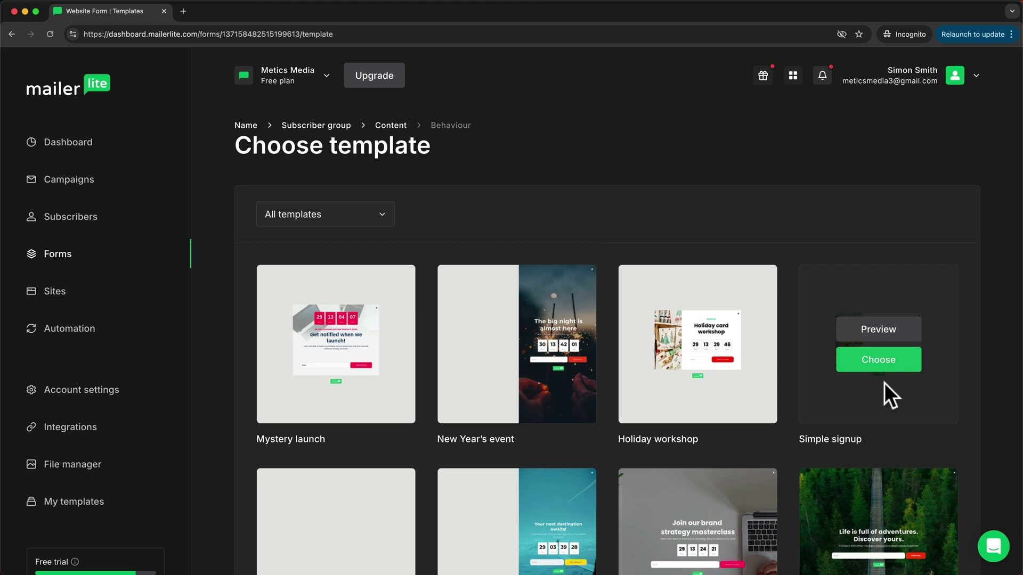
{"action": "left_click", "coordinate": [878, 364]}
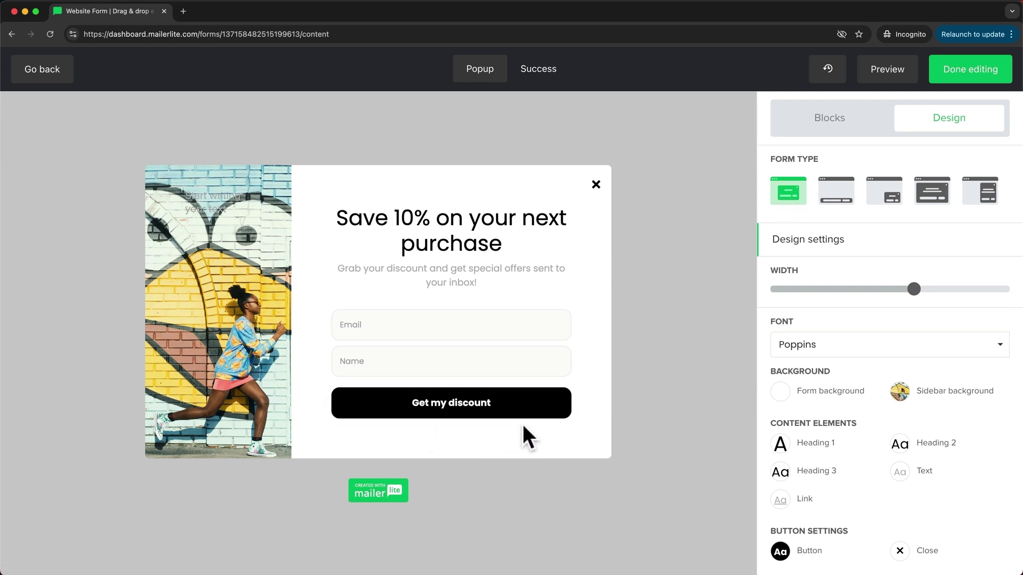
{"action": "left_click", "coordinate": [835, 197]}
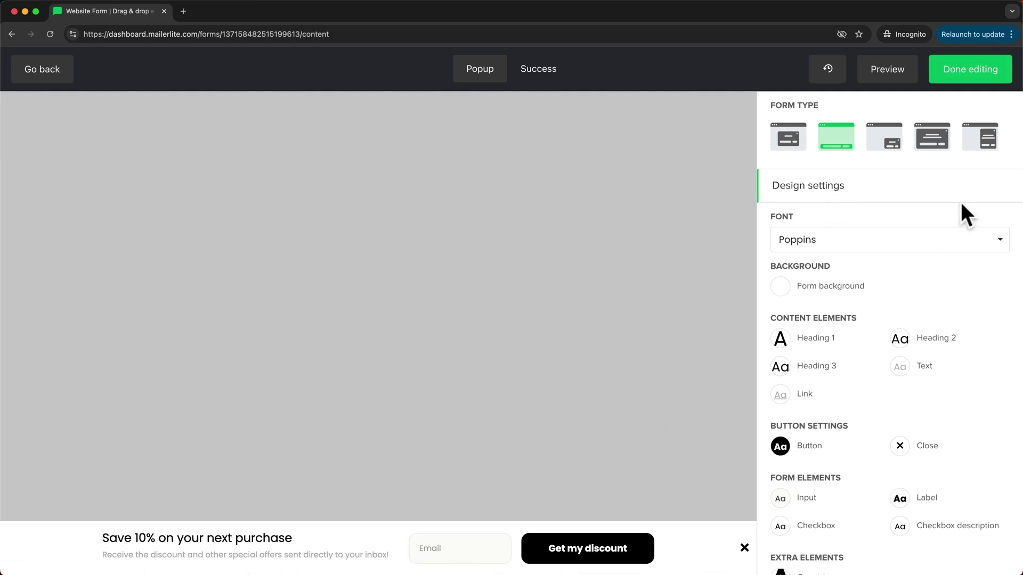
{"action": "left_click", "coordinate": [936, 150]}
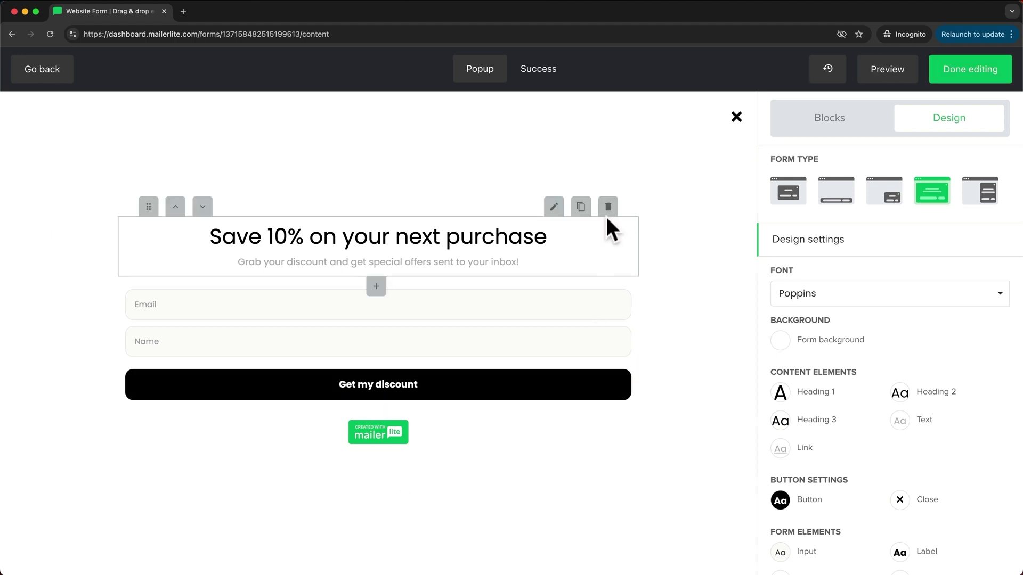
{"action": "left_click", "coordinate": [795, 206]}
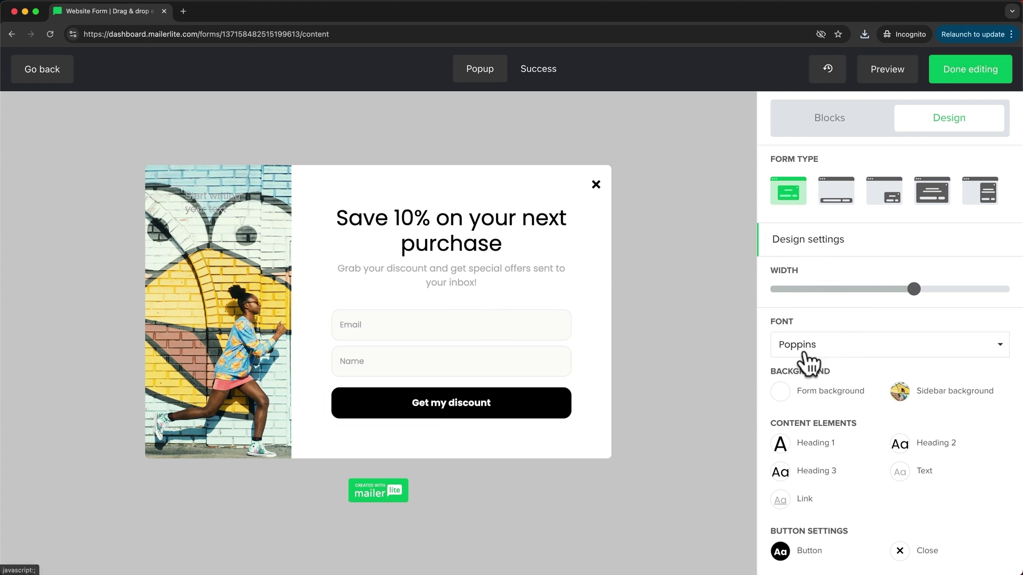
Step: Set the form's design font to Roboto in place of Poppins
{"action": "left_click", "coordinate": [833, 352]}
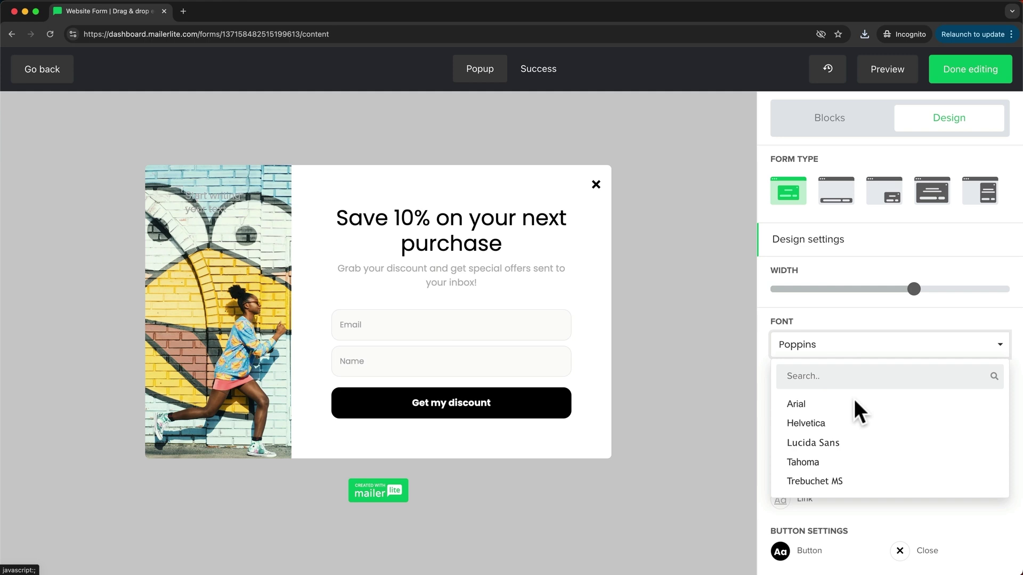
{"action": "scroll", "coordinate": [854, 424], "scroll_direction": "down", "scroll_amount": 3}
{"action": "scroll", "coordinate": [852, 419], "scroll_direction": "down", "scroll_amount": 3}
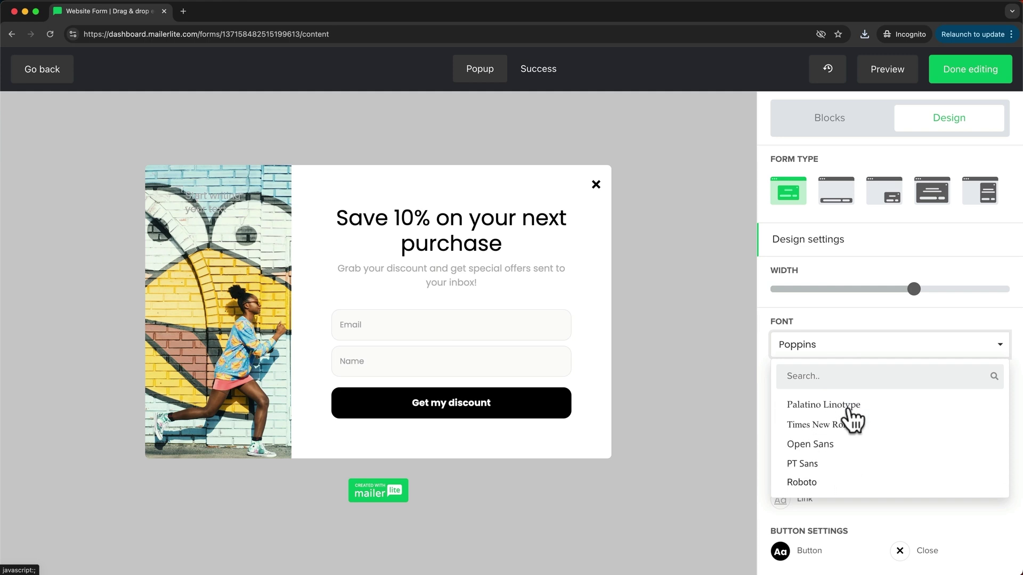
{"action": "left_click", "coordinate": [814, 450]}
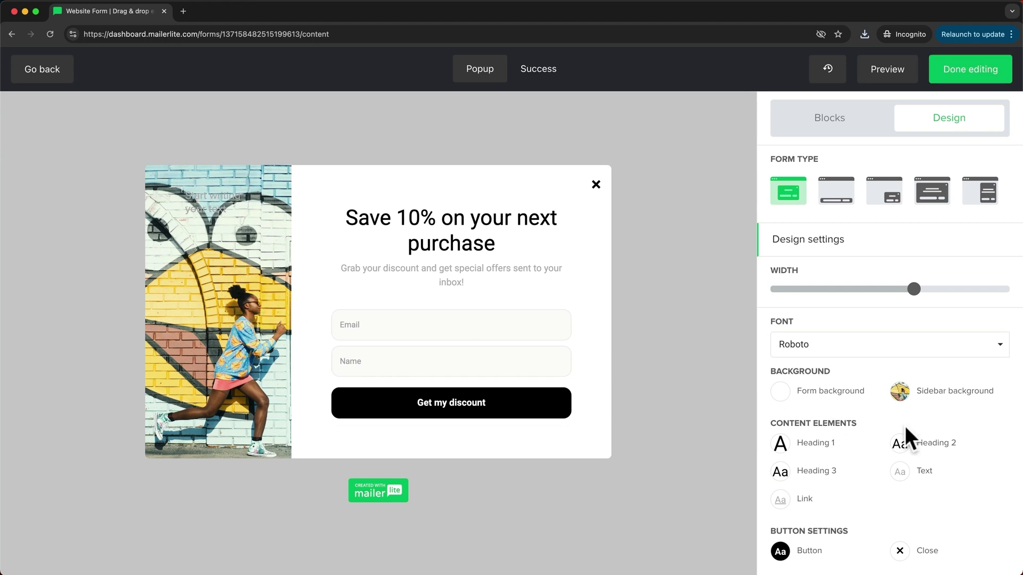
Step: Use uploaded Youtube.png as the sidebar image and retype the heading to 'Grab my Youtuber Guide for FREE!'
{"action": "left_click", "coordinate": [900, 396]}
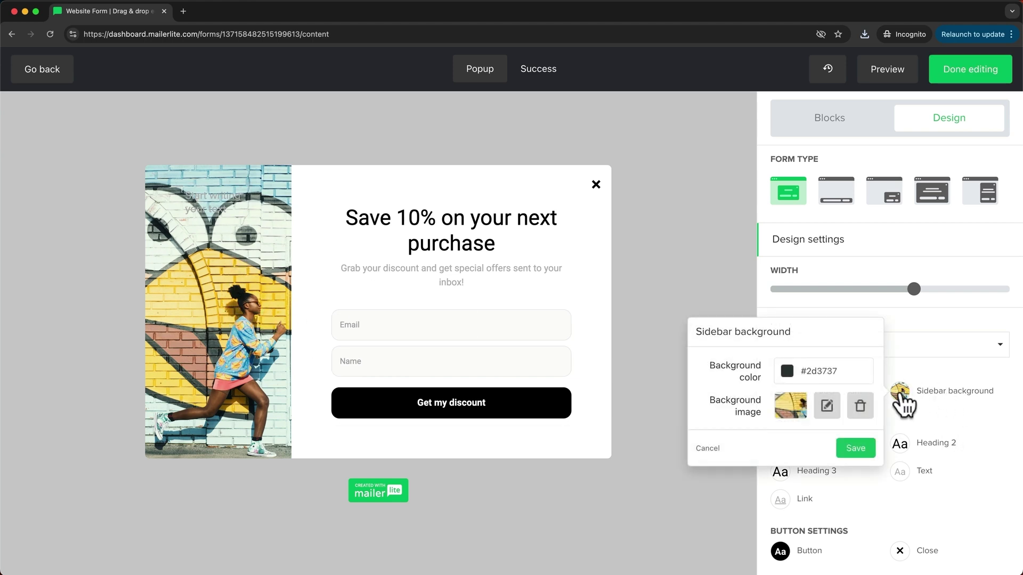
{"action": "left_click", "coordinate": [826, 406]}
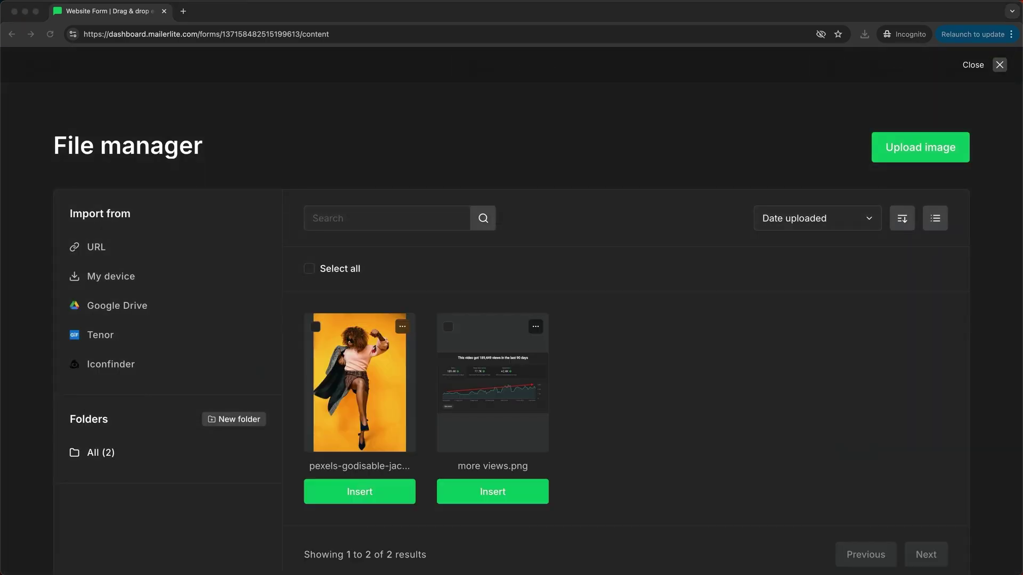
{"action": "left_click_drag", "start_coordinate": [612, 572], "coordinate": [603, 398]}
{"action": "left_click", "coordinate": [373, 498]}
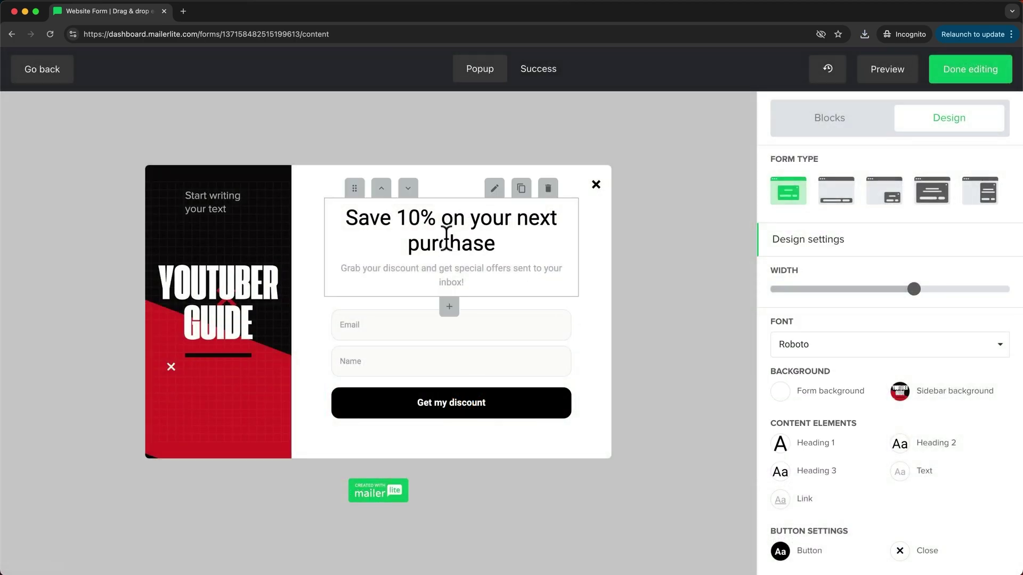
{"action": "left_click_drag", "start_coordinate": [350, 218], "coordinate": [506, 244]}
{"action": "type", "text": "Grab my "}
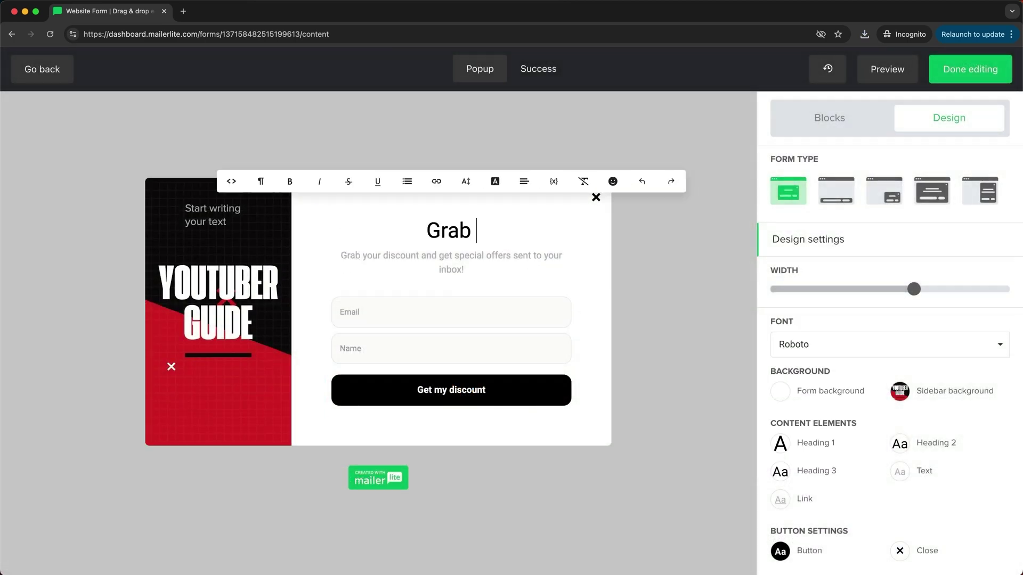
{"action": "type", "text": "FREE!"}
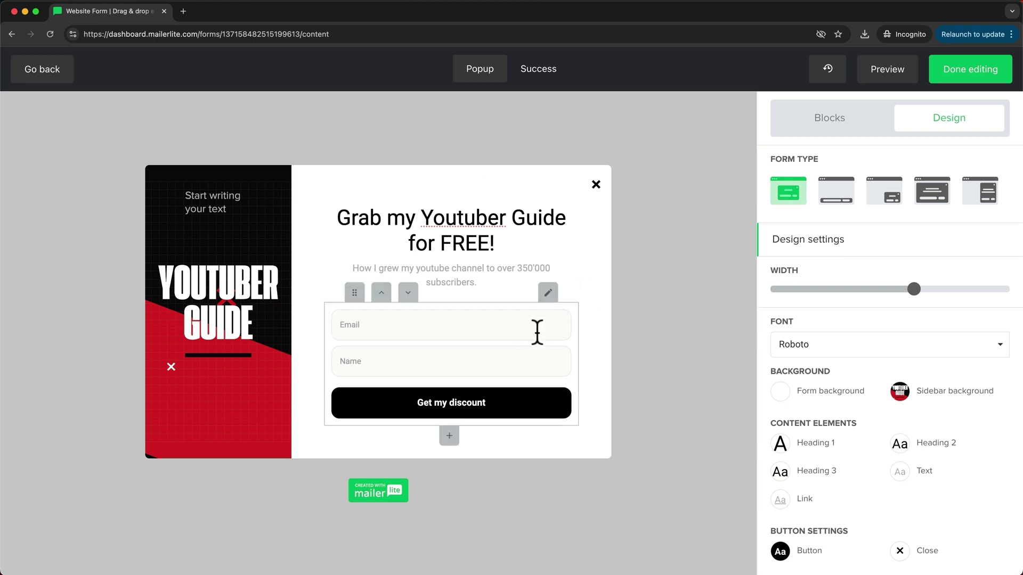
Step: Change the form block's button text from 'Get my discount' to 'Send it now' and save
{"action": "left_click", "coordinate": [548, 294]}
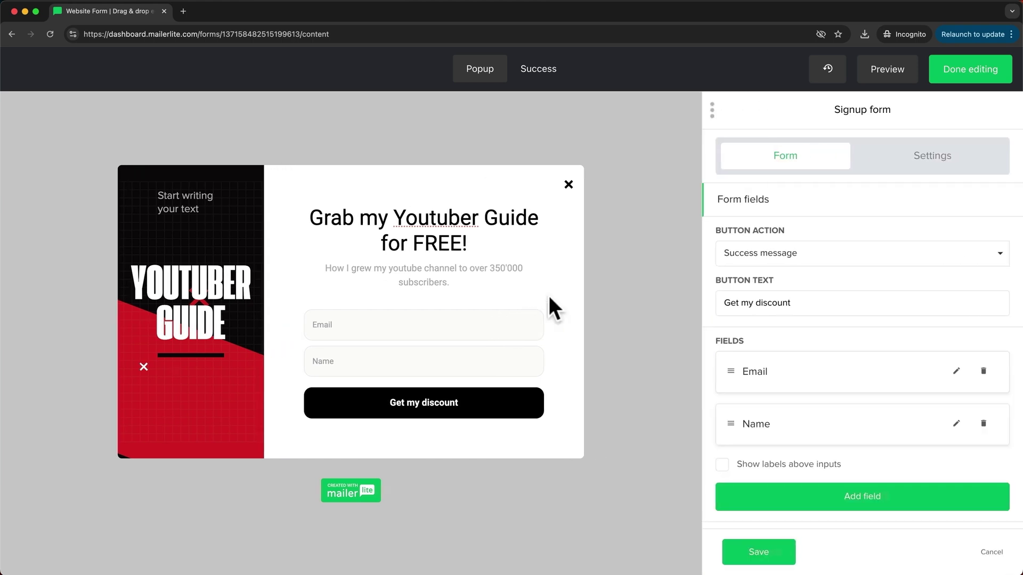
{"action": "left_click_drag", "start_coordinate": [718, 302], "coordinate": [794, 302]}
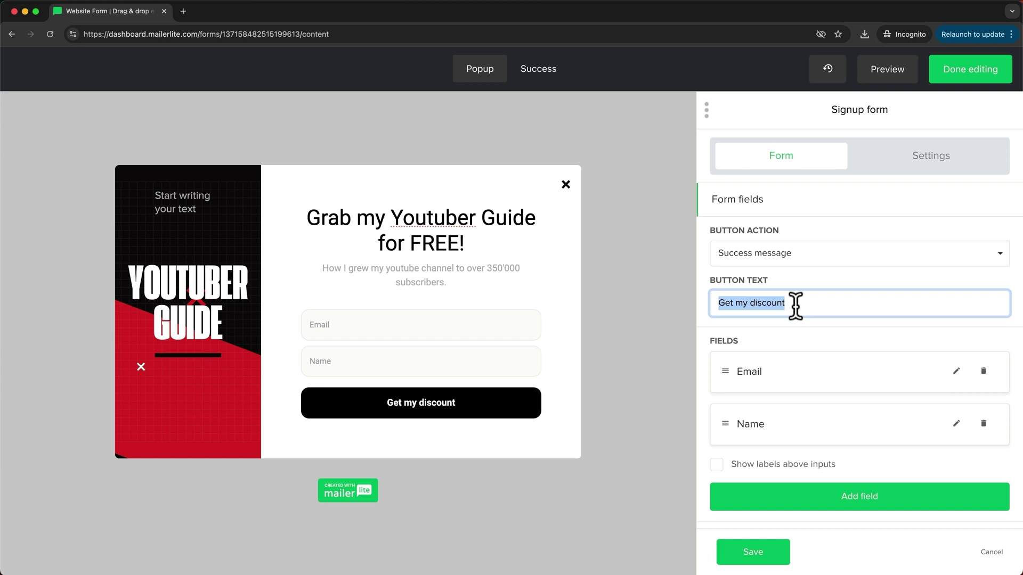
{"action": "type", "text": "Send it now"}
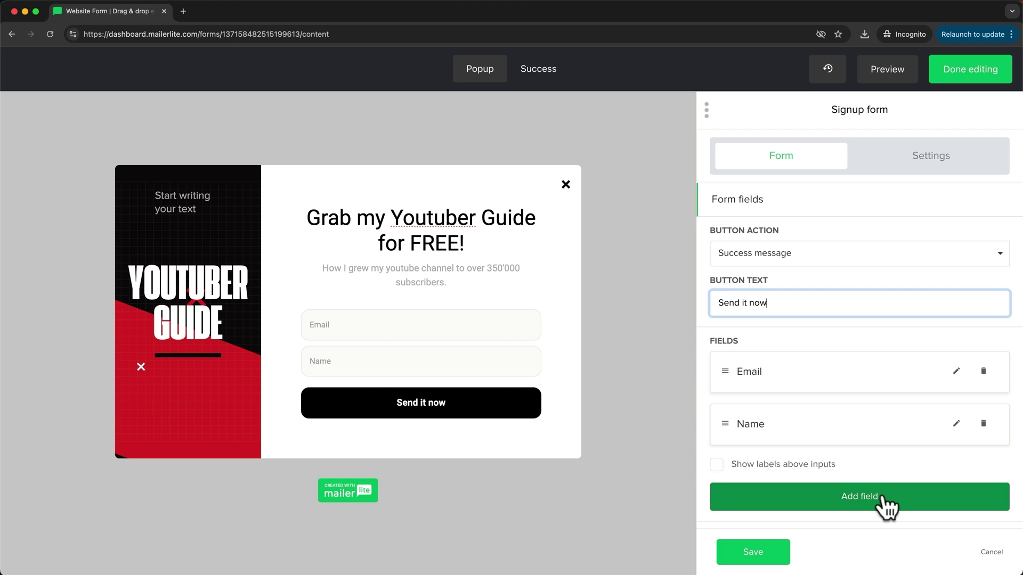
{"action": "left_click", "coordinate": [755, 551]}
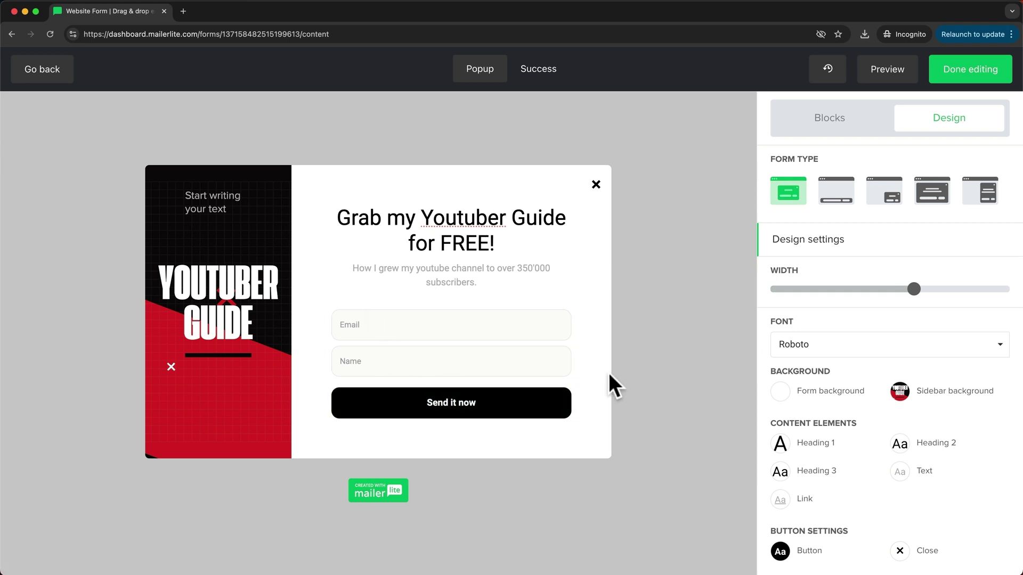
Step: On the success page, replace the subtitle with 'The guide is on its way!'
{"action": "left_click", "coordinate": [539, 78]}
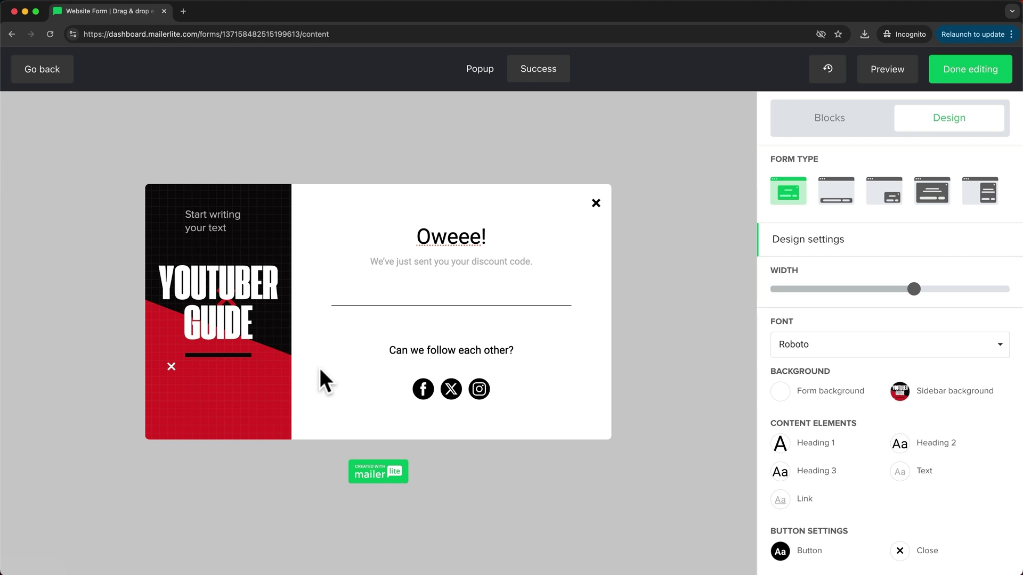
{"action": "left_click", "coordinate": [456, 261]}
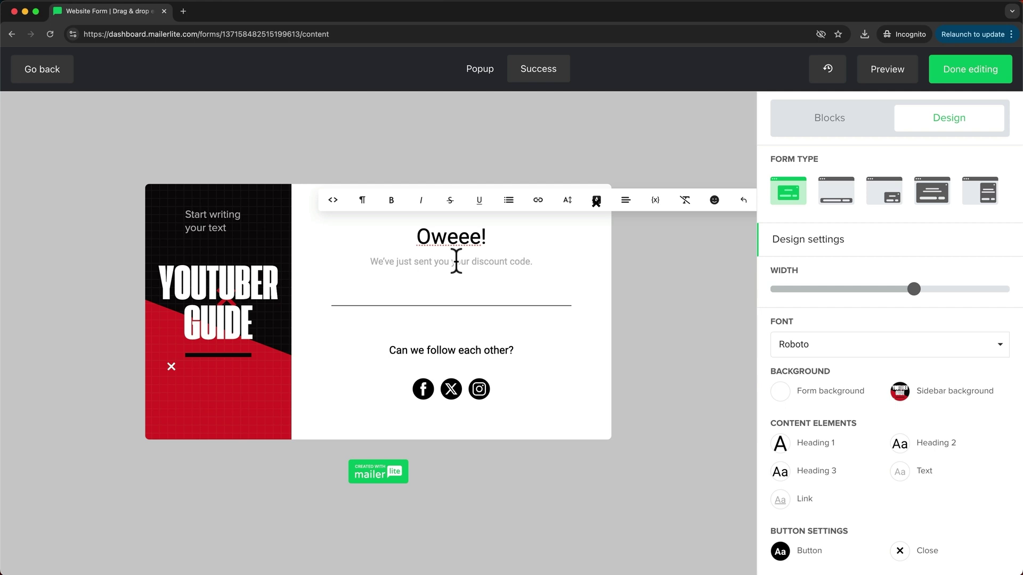
{"action": "left_click_drag", "start_coordinate": [370, 261], "coordinate": [529, 264]}
{"action": "type", "text": "The guide is on its way!"}
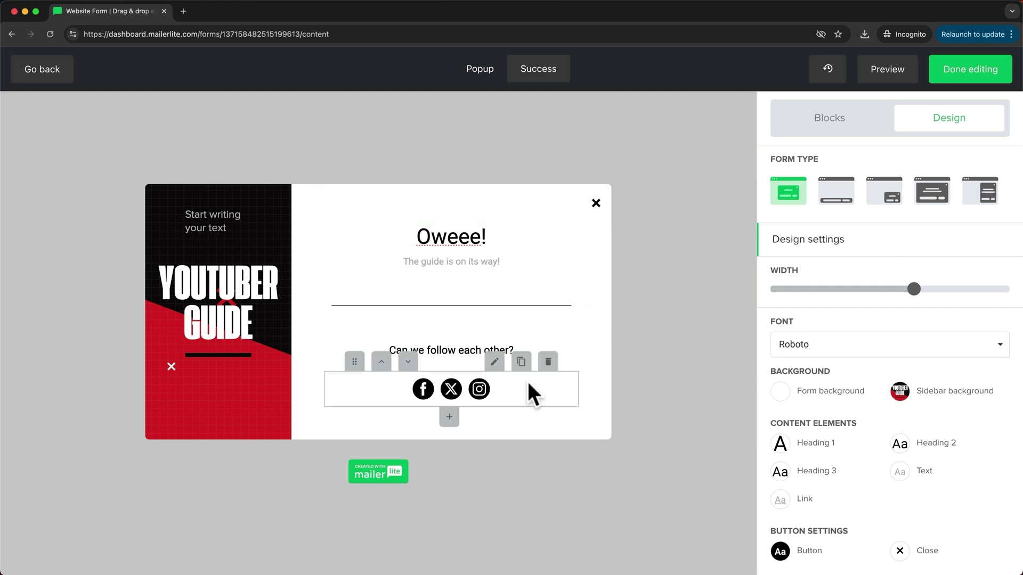
Step: Delete the social icons block from the success screen
{"action": "left_click", "coordinate": [495, 363]}
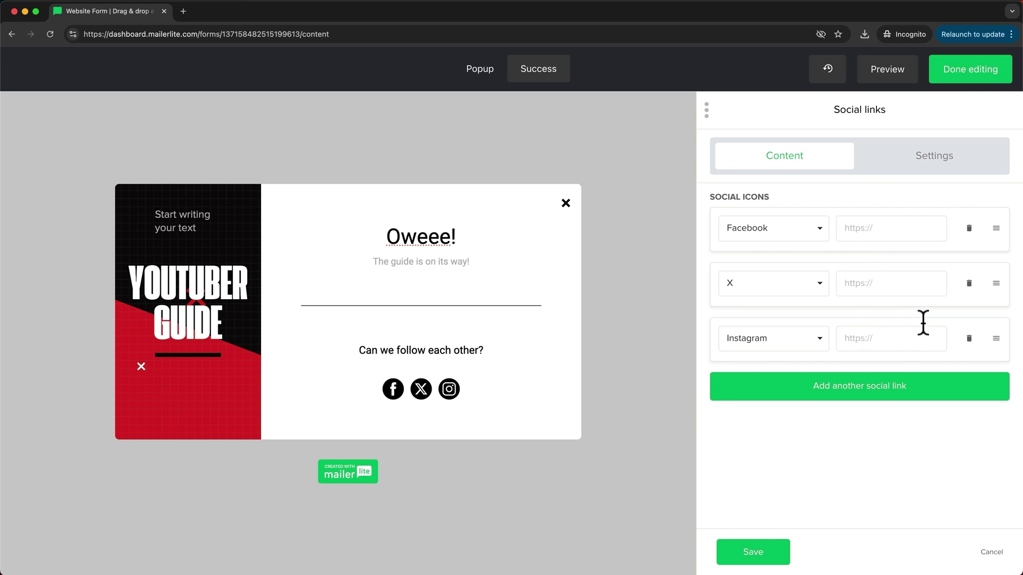
{"action": "mouse_move", "coordinate": [506, 388]}
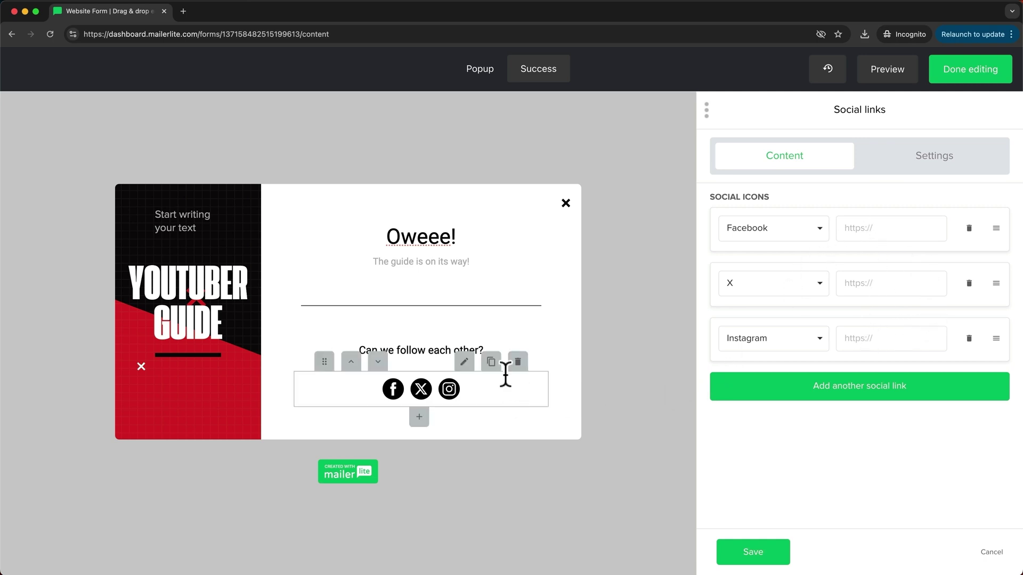
{"action": "left_click", "coordinate": [517, 363]}
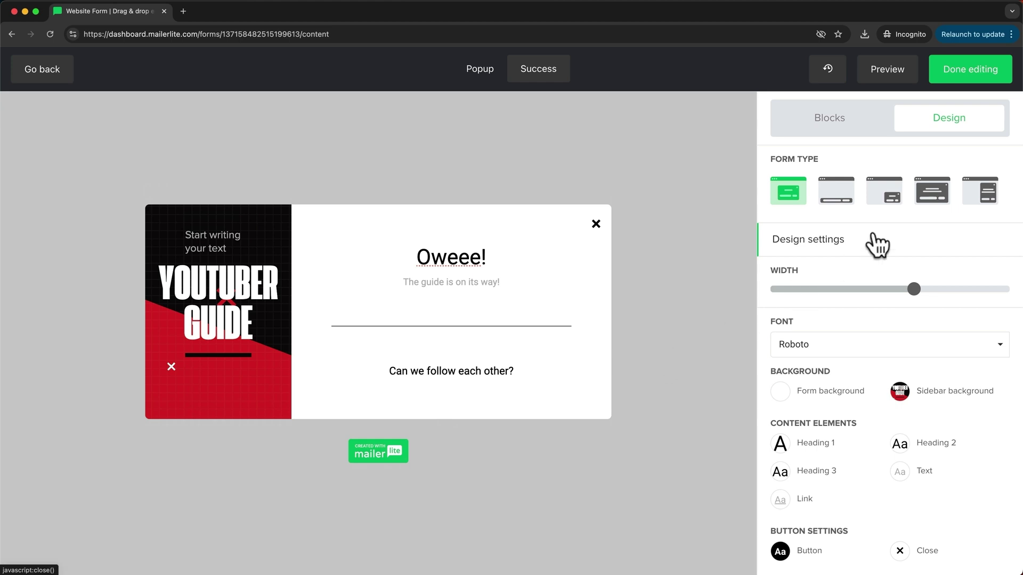
Step: Finish the design, add 50% scroll and before-page-close triggers, and save the behaviour settings
{"action": "left_click", "coordinate": [969, 85]}
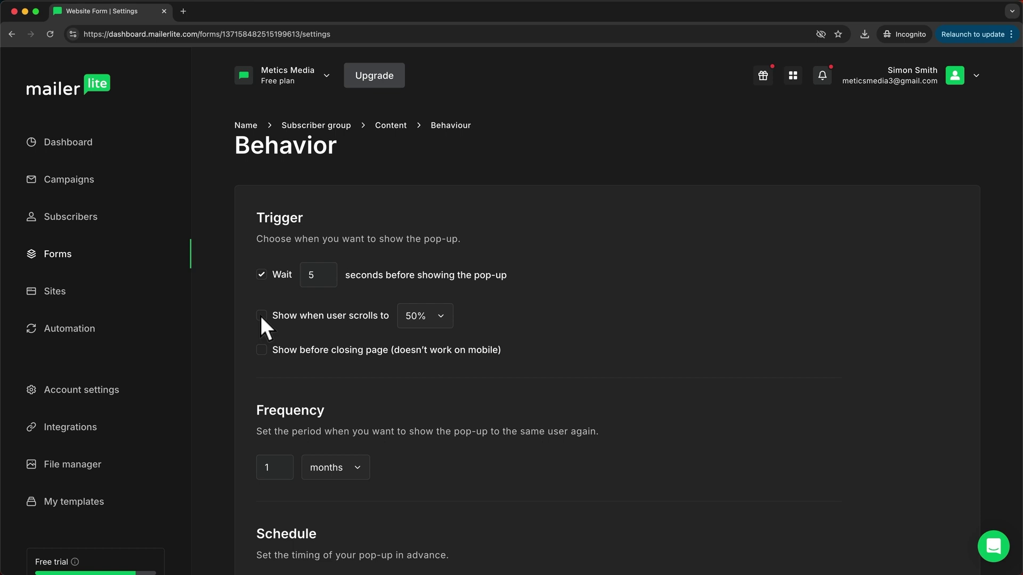
{"action": "left_click", "coordinate": [436, 320]}
{"action": "left_click", "coordinate": [498, 312]}
{"action": "scroll", "coordinate": [570, 327], "scroll_direction": "down", "scroll_amount": 3}
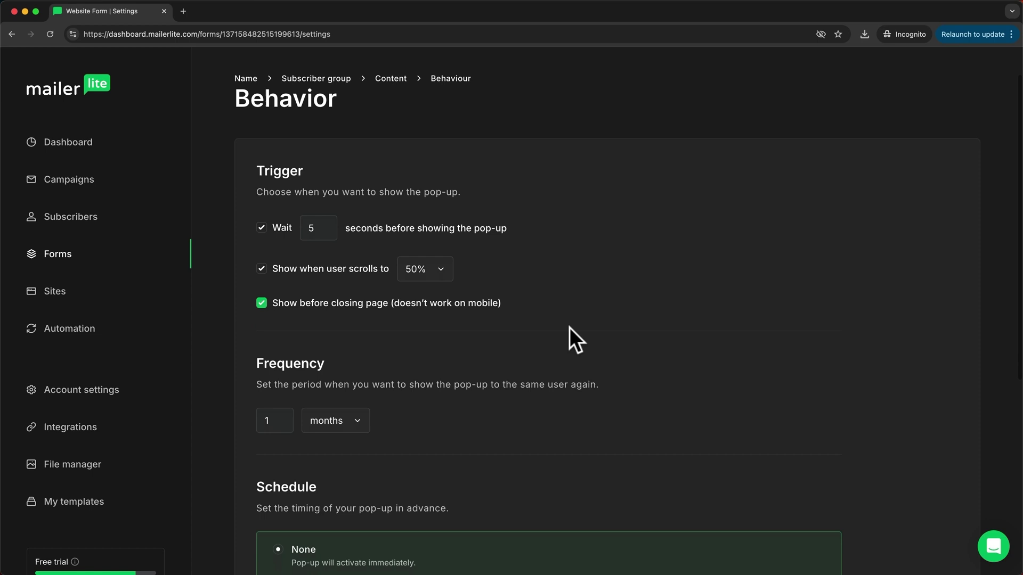
{"action": "scroll", "coordinate": [565, 293], "scroll_direction": "down", "scroll_amount": 4}
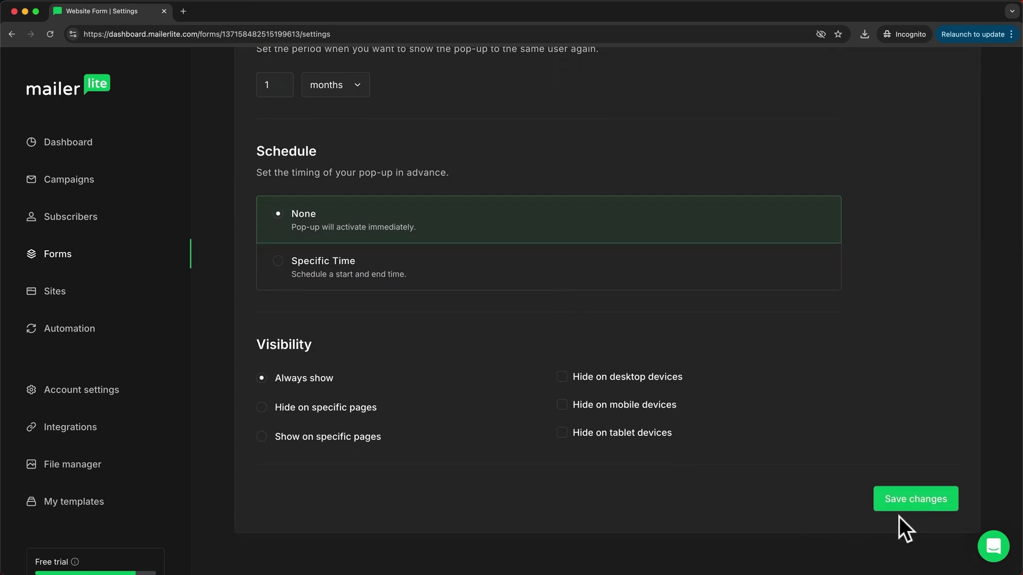
{"action": "left_click", "coordinate": [908, 503]}
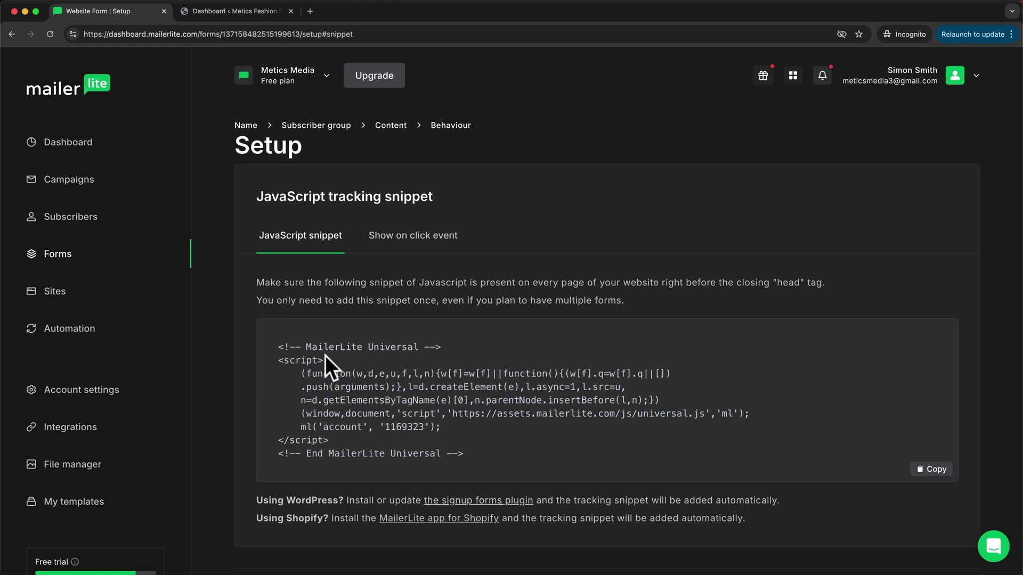
Step: Review the JavaScript tracking snippet and its before-head-tag placement note, then proceed to the overview
{"action": "left_click_drag", "start_coordinate": [278, 347], "coordinate": [460, 449]}
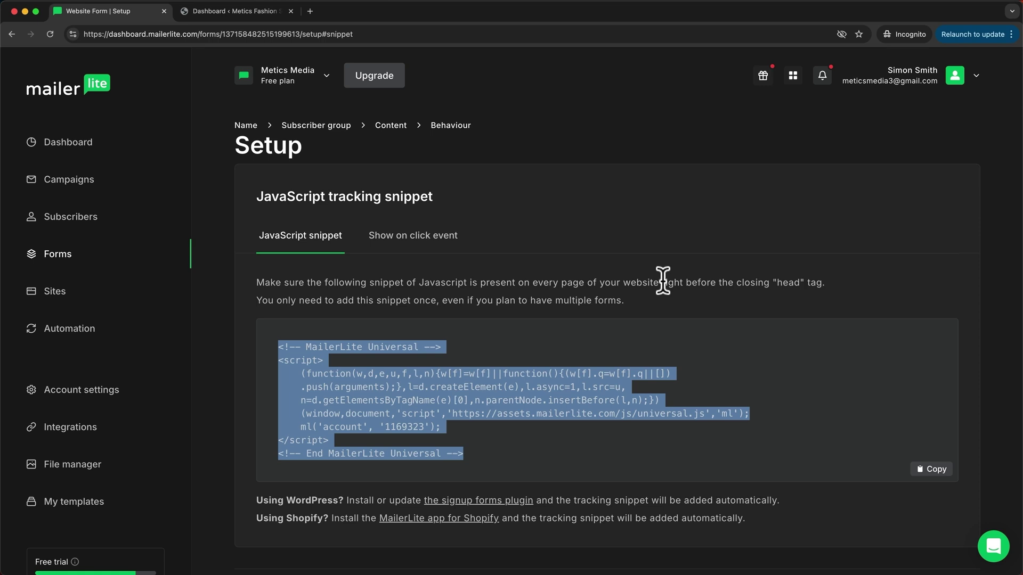
{"action": "left_click_drag", "start_coordinate": [662, 282], "coordinate": [824, 281]}
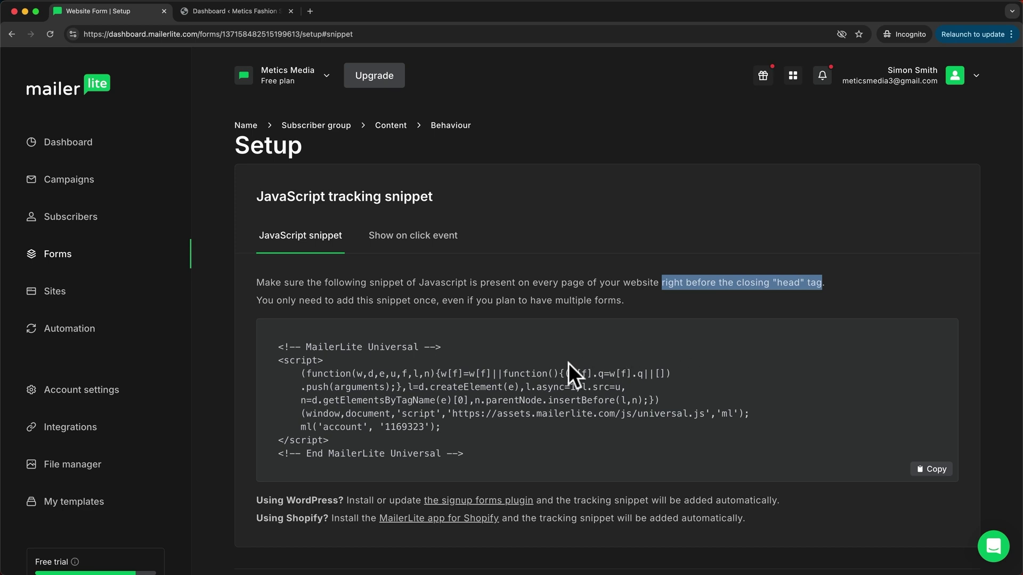
{"action": "left_click_drag", "start_coordinate": [276, 345], "coordinate": [485, 449]}
{"action": "left_click", "coordinate": [525, 438]}
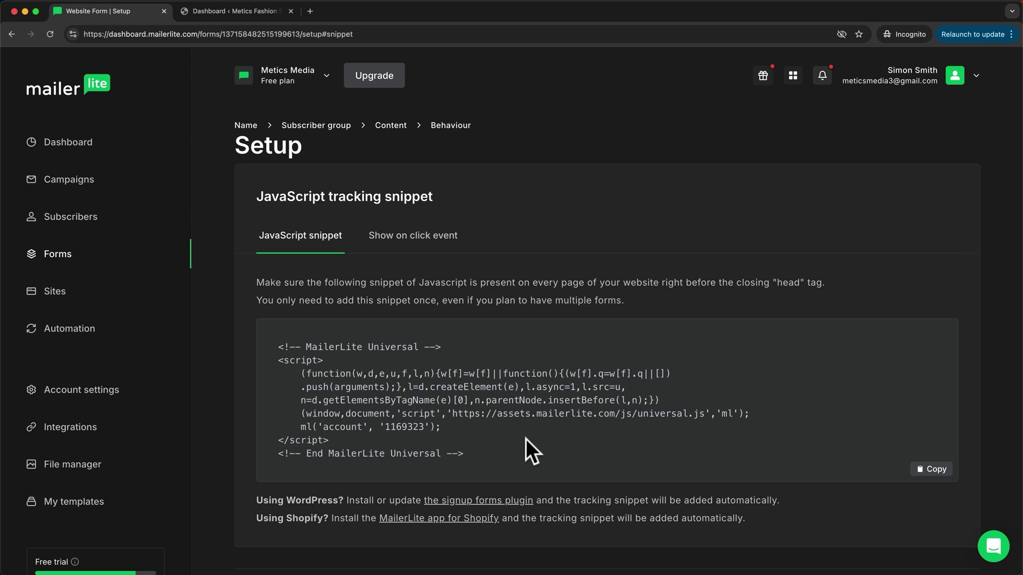
{"action": "scroll", "coordinate": [855, 397], "scroll_direction": "down", "scroll_amount": 3}
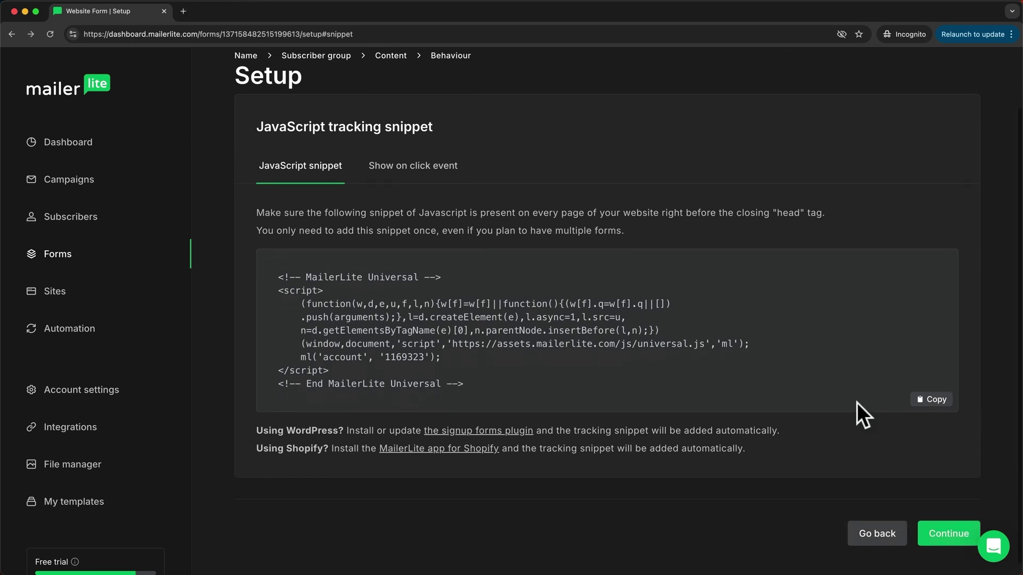
{"action": "left_click", "coordinate": [948, 524]}
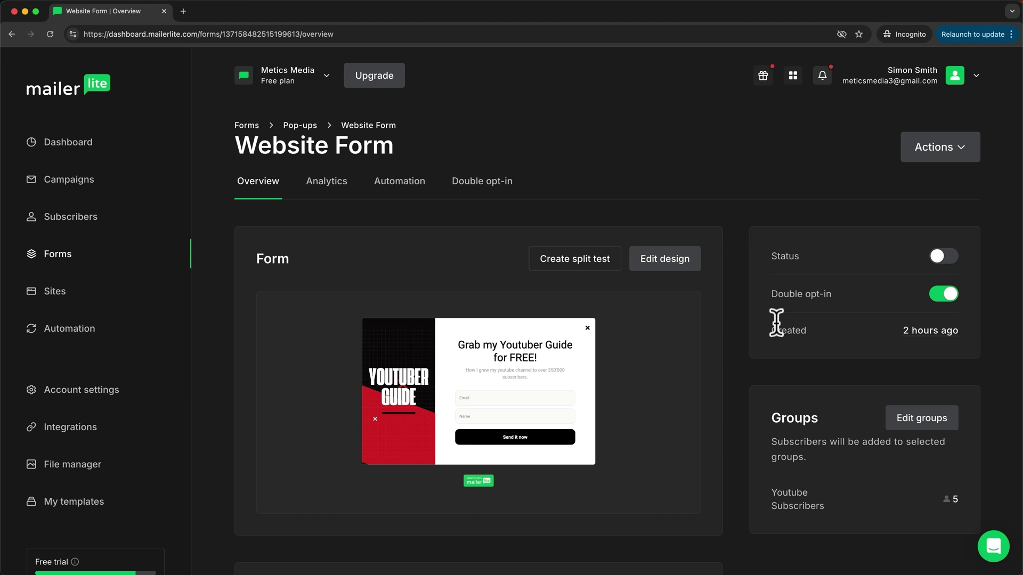
Step: Turn on the Website Form's Status toggle on the Overview page
{"action": "left_click", "coordinate": [945, 261]}
Step: Open the Website Form's Double opt-in settings and review the confirmation email preview
{"action": "left_click", "coordinate": [485, 192]}
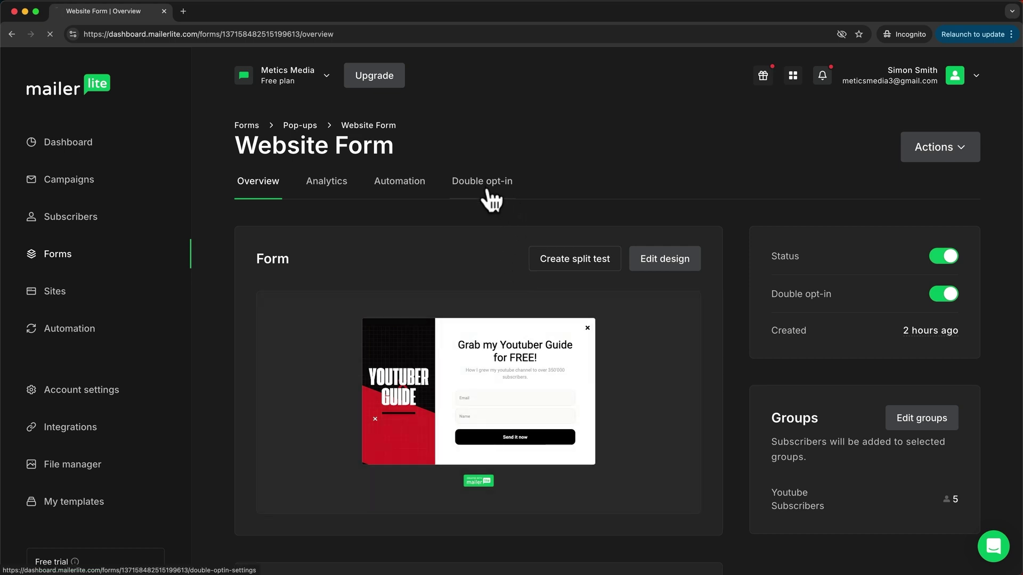
{"action": "scroll", "coordinate": [570, 353], "scroll_direction": "down", "scroll_amount": 6}
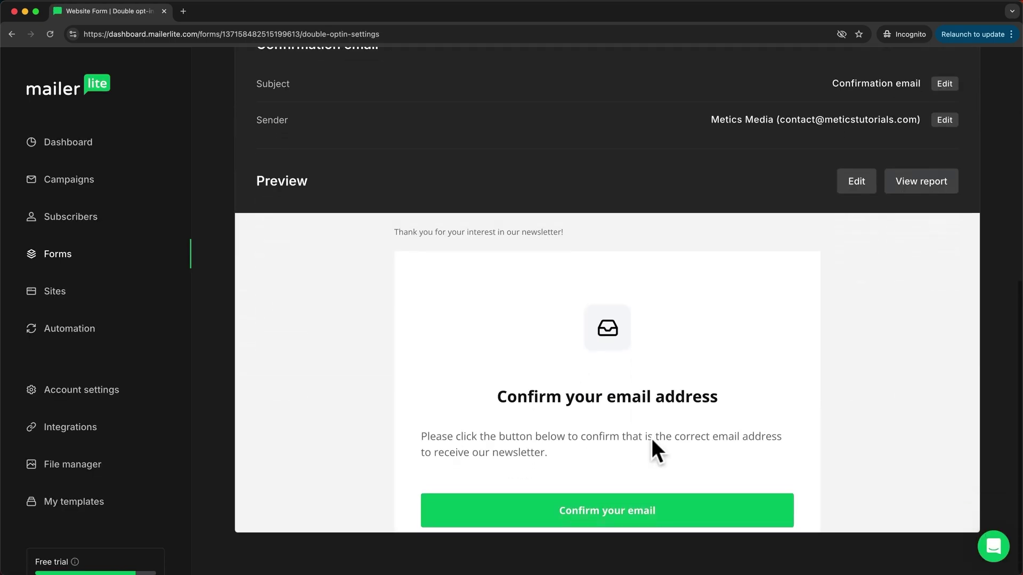
{"action": "scroll", "coordinate": [652, 441], "scroll_direction": "down", "scroll_amount": 1}
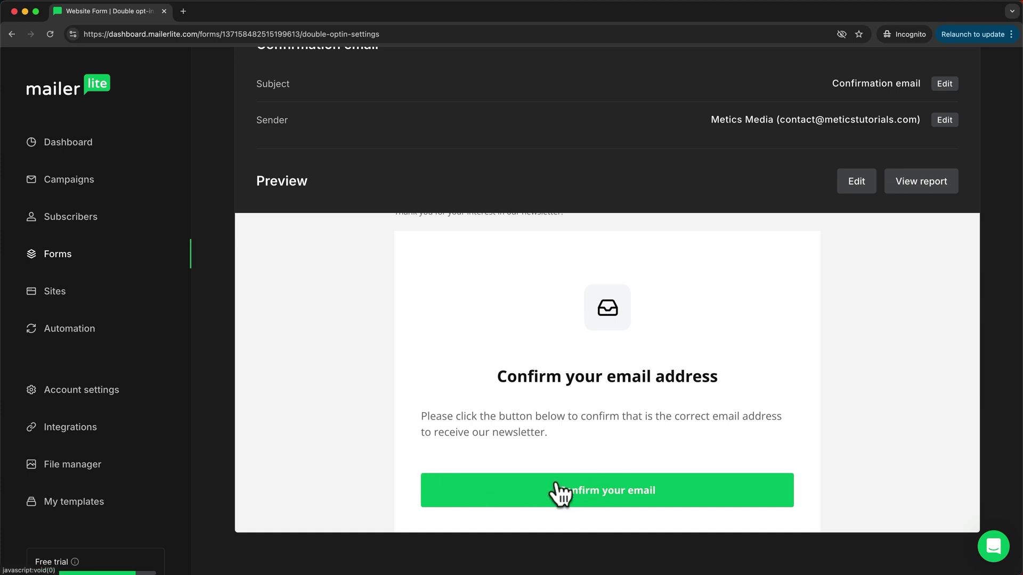
{"action": "scroll", "coordinate": [394, 442], "scroll_direction": "up", "scroll_amount": 5}
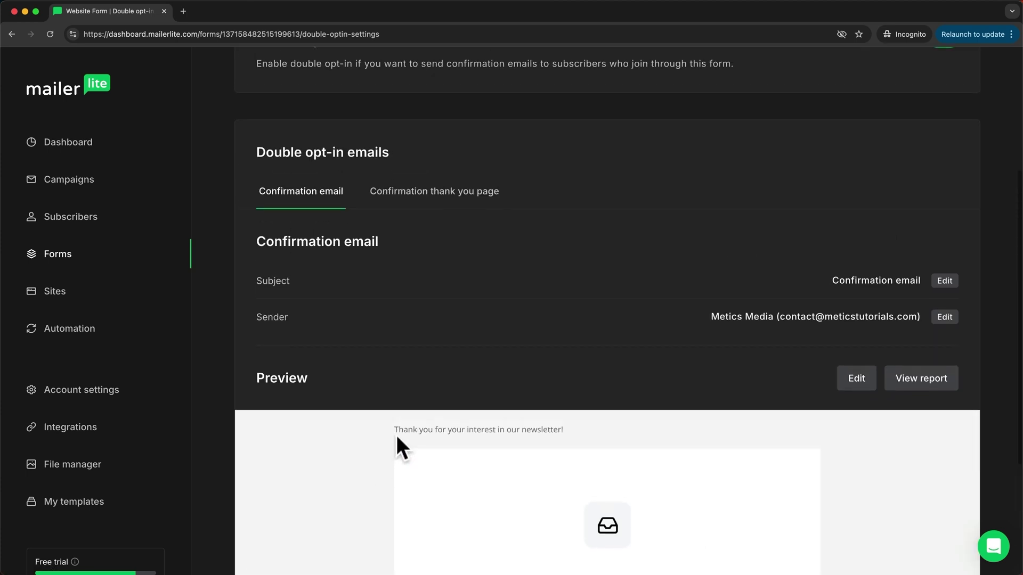
{"action": "scroll", "coordinate": [396, 436], "scroll_direction": "up", "scroll_amount": 4}
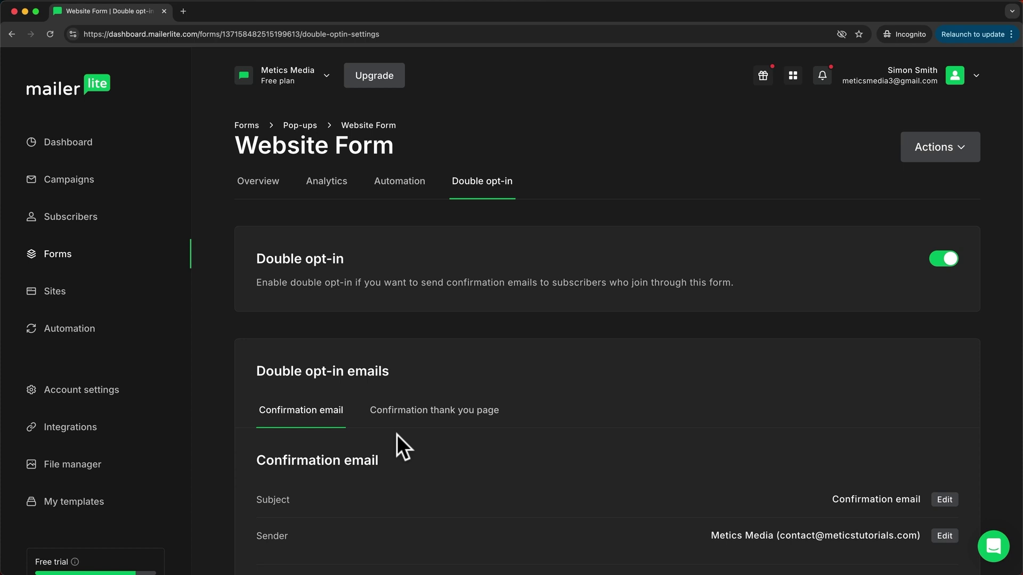